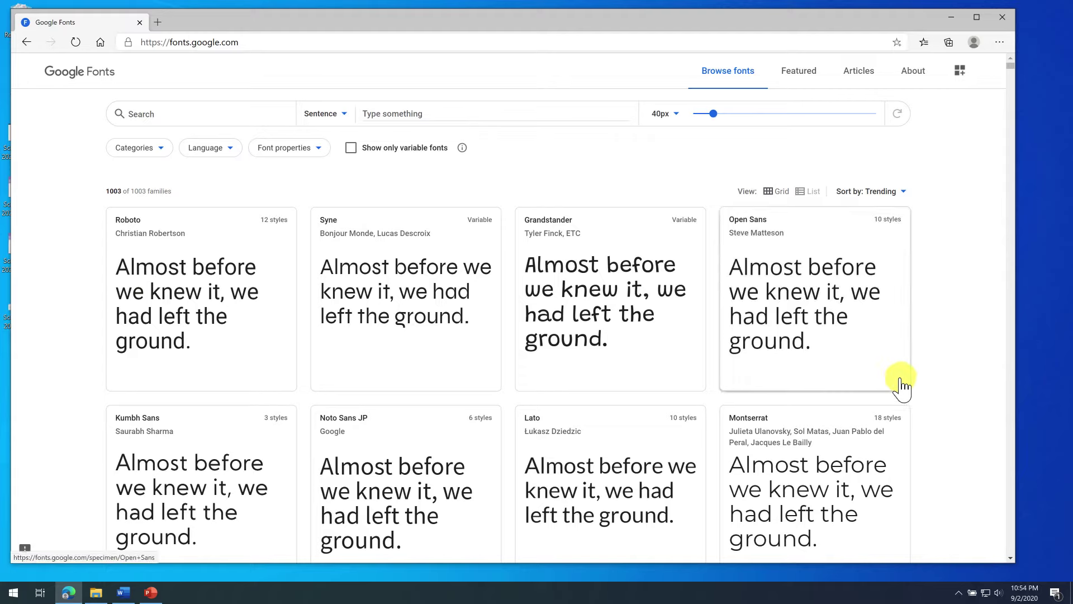
{"action": "left_click", "coordinate": [311, 45]}
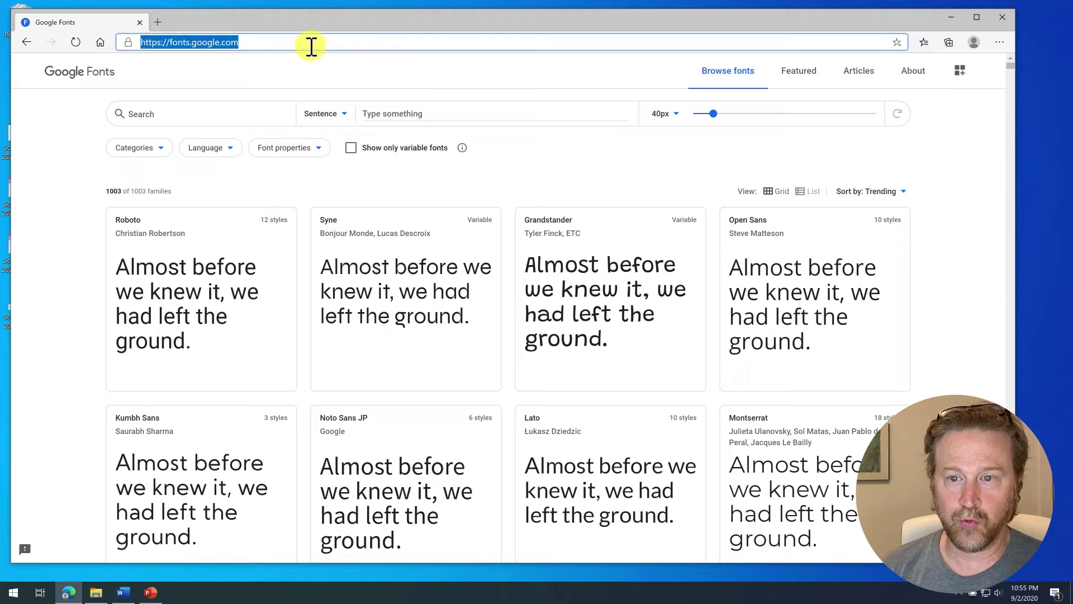
Step: Filter Google Fonts categories to Serif, Sans Serif, Handwriting and Monospace, excluding Display (680 of 1003)
{"action": "left_click", "coordinate": [163, 151]}
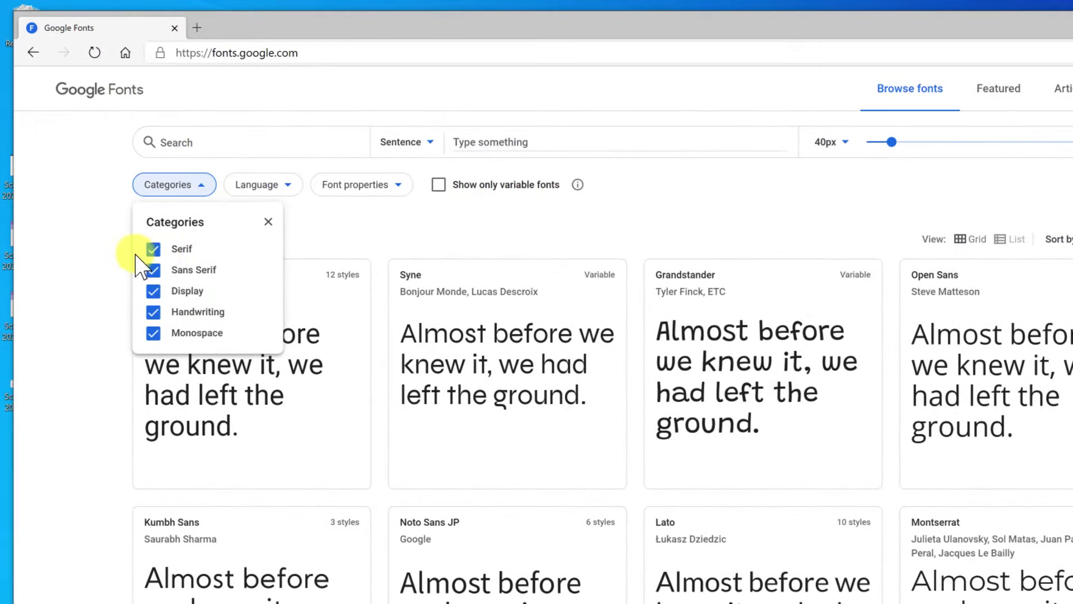
{"action": "left_click", "coordinate": [153, 311]}
{"action": "left_click", "coordinate": [153, 333]}
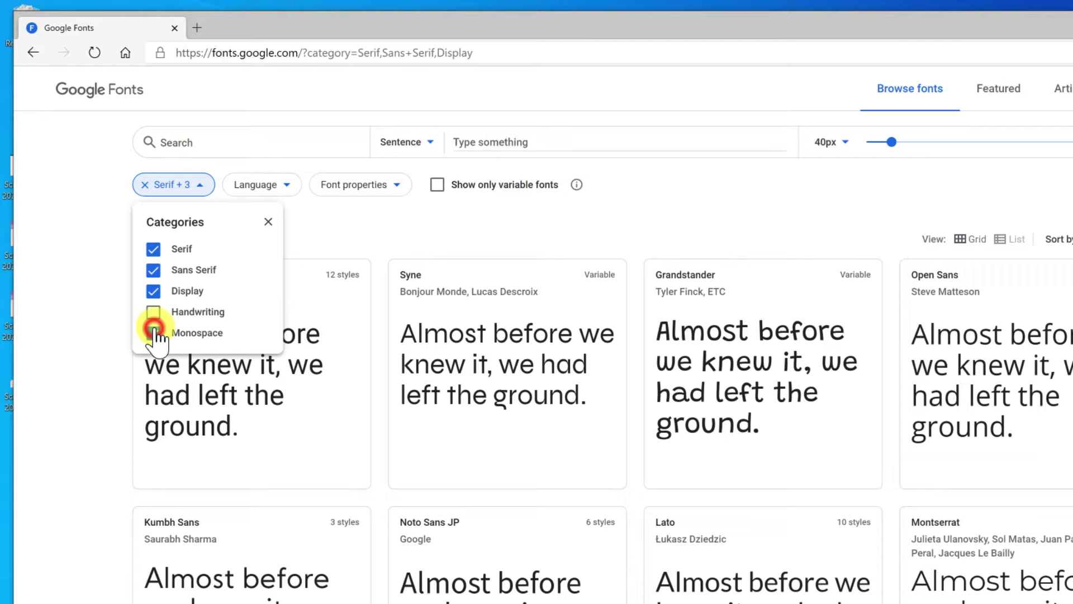
{"action": "left_click", "coordinate": [153, 291]}
{"action": "left_click", "coordinate": [153, 270]}
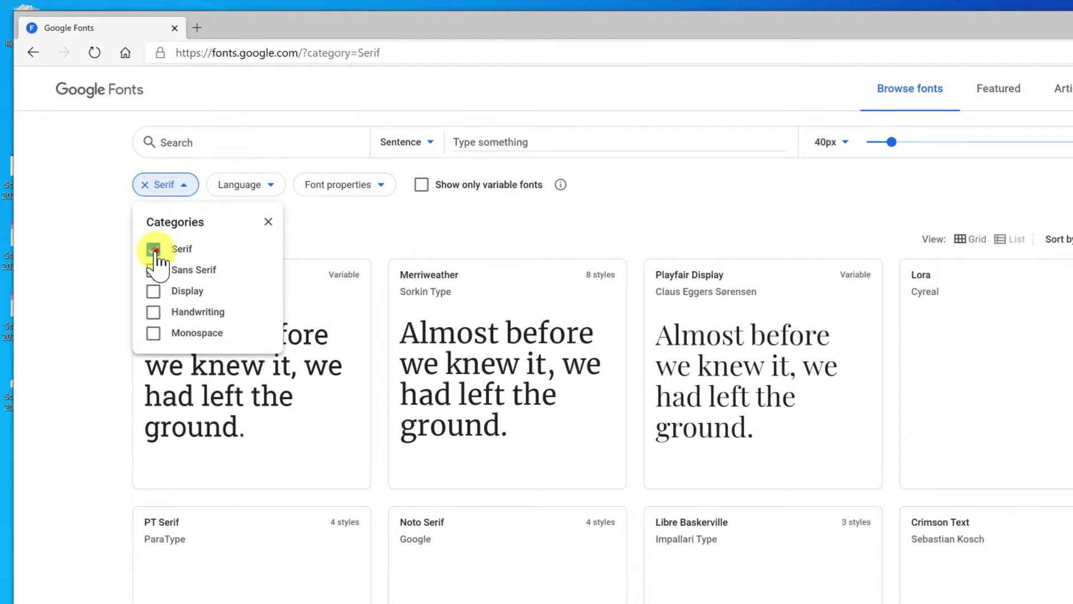
{"action": "left_click", "coordinate": [154, 249]}
{"action": "left_click", "coordinate": [153, 311]}
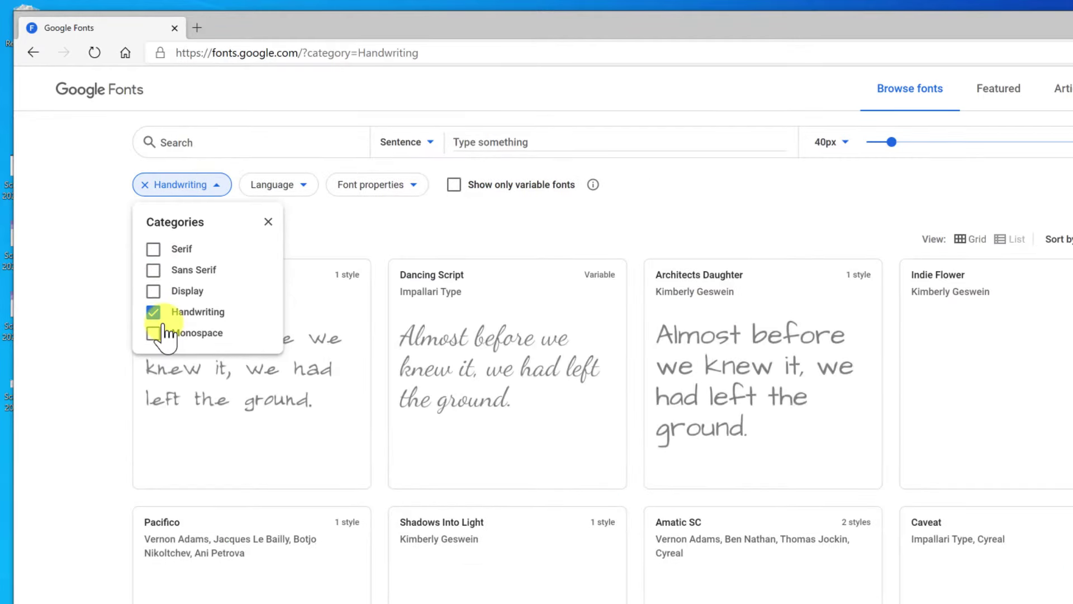
{"action": "left_click", "coordinate": [152, 332]}
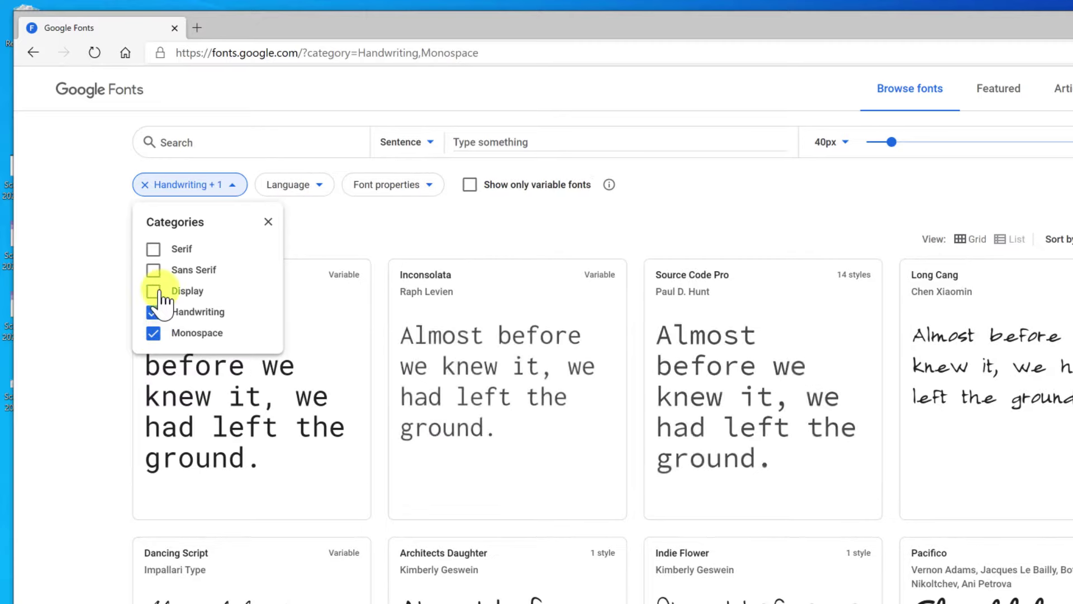
{"action": "left_click", "coordinate": [153, 249]}
{"action": "left_click", "coordinate": [153, 270]}
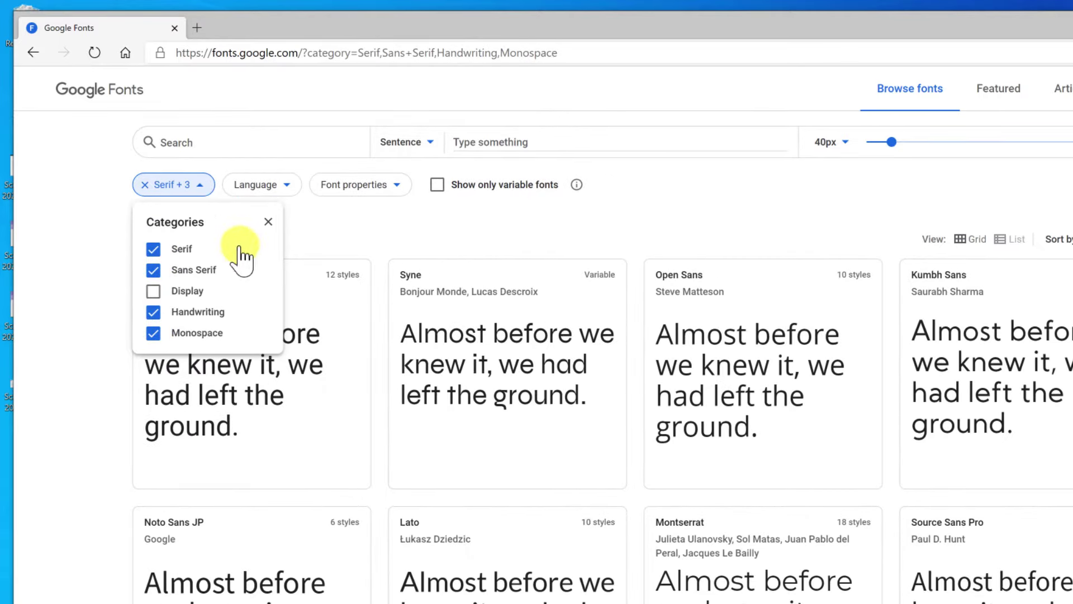
{"action": "left_click", "coordinate": [269, 222]}
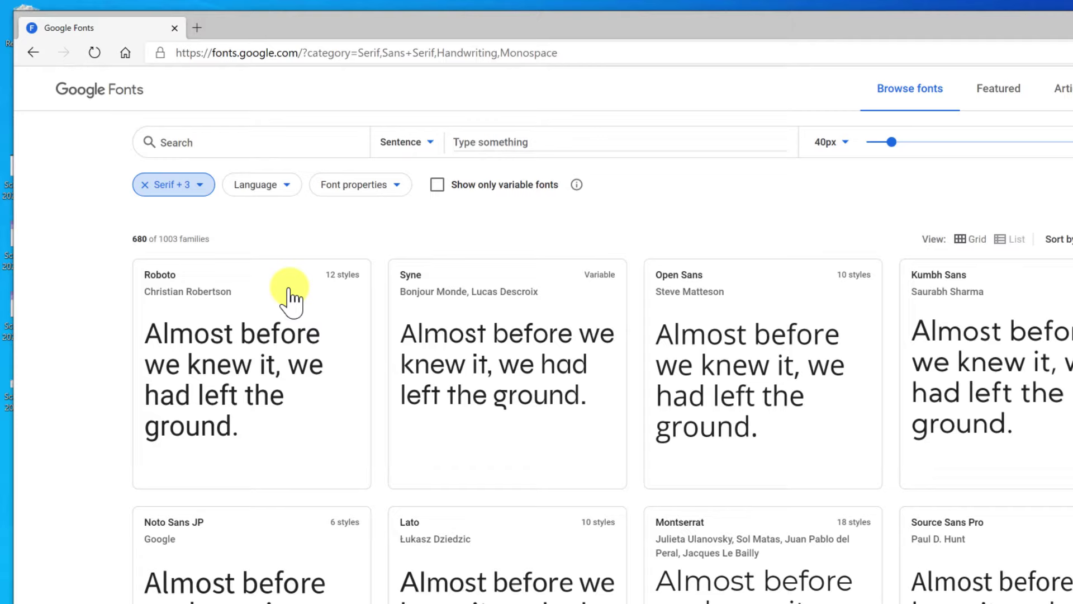
Step: Download the complete Roboto family from its Google Fonts specimen page as Roboto.zip
{"action": "left_click", "coordinate": [256, 346]}
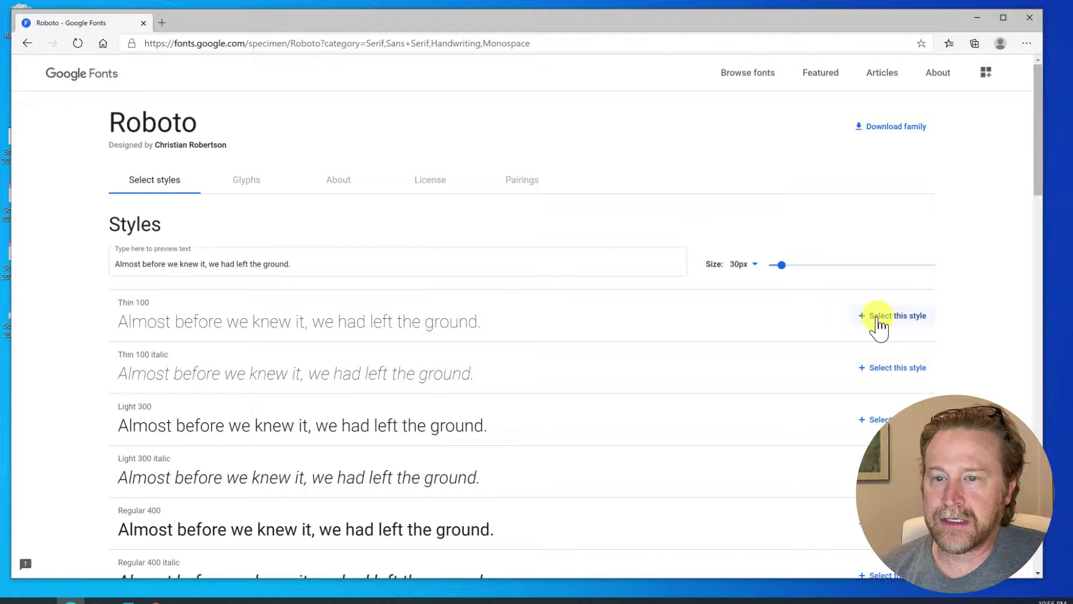
{"action": "scroll", "coordinate": [799, 334], "scroll_direction": "down", "scroll_amount": 12}
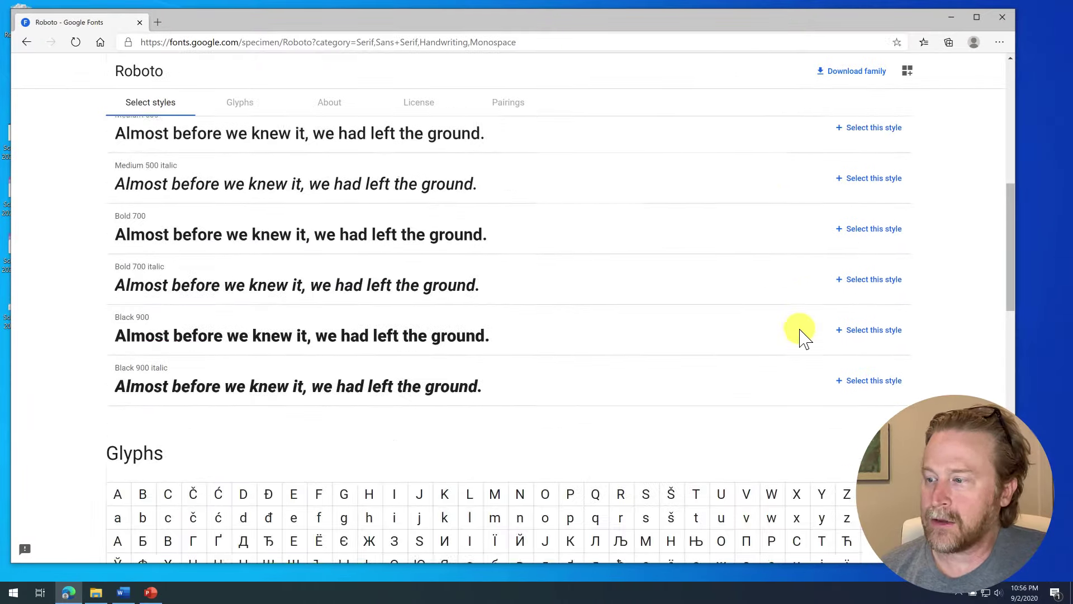
{"action": "scroll", "coordinate": [799, 334], "scroll_direction": "up", "scroll_amount": 15}
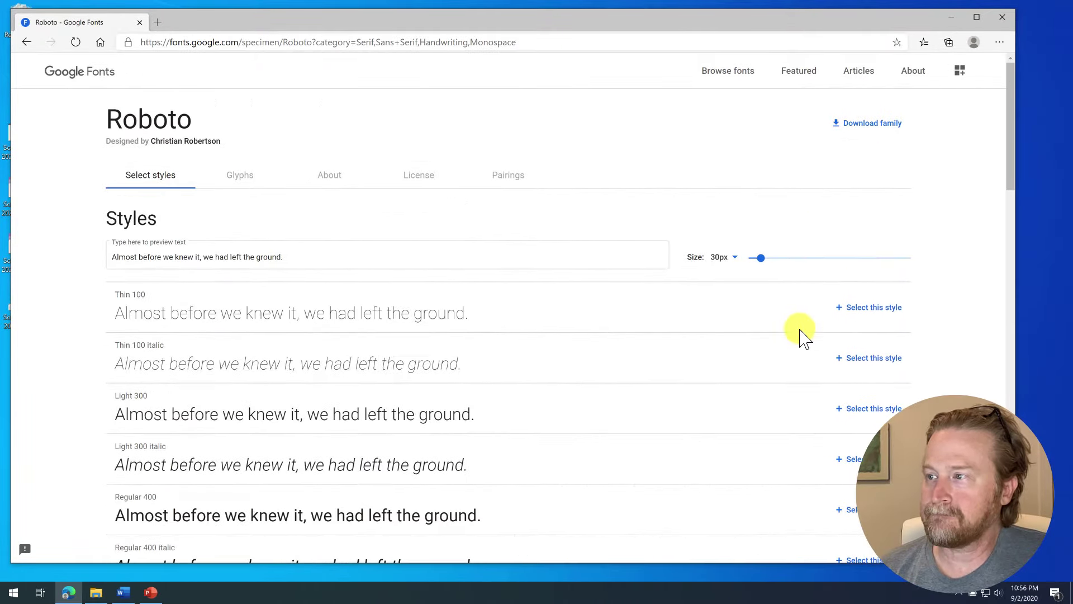
{"action": "left_click", "coordinate": [846, 124]}
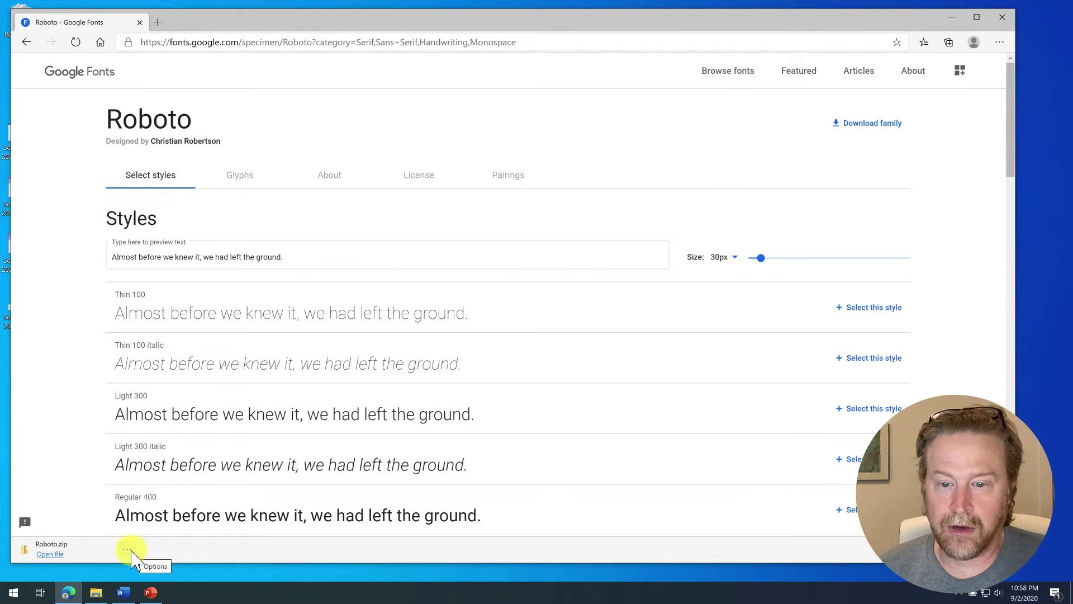
{"action": "left_click", "coordinate": [132, 550]}
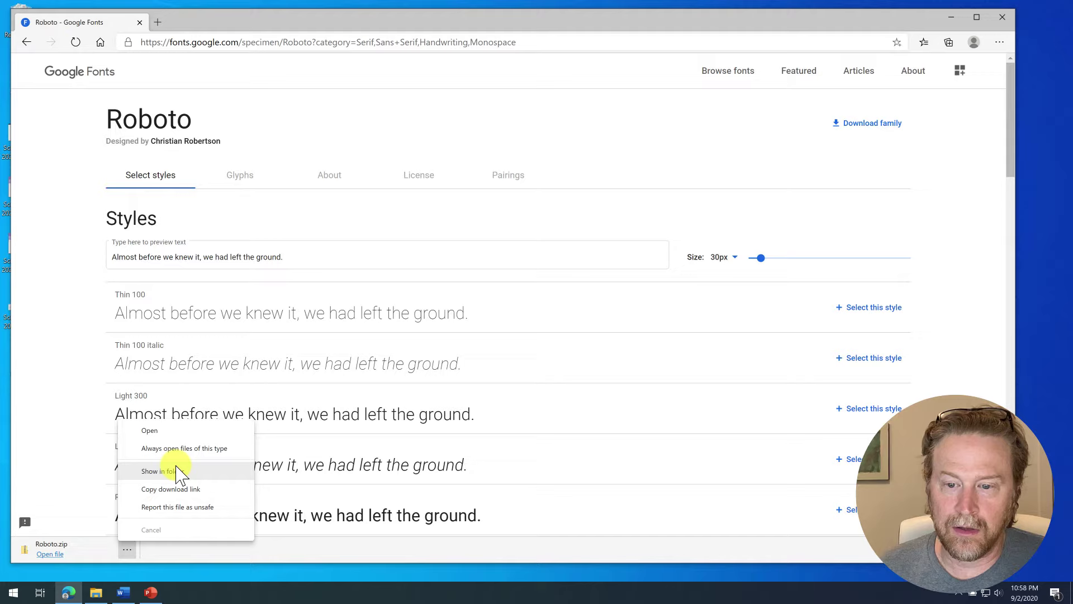
Step: Extract Roboto.zip into a Roboto folder on the Desktop
{"action": "left_click", "coordinate": [418, 142]}
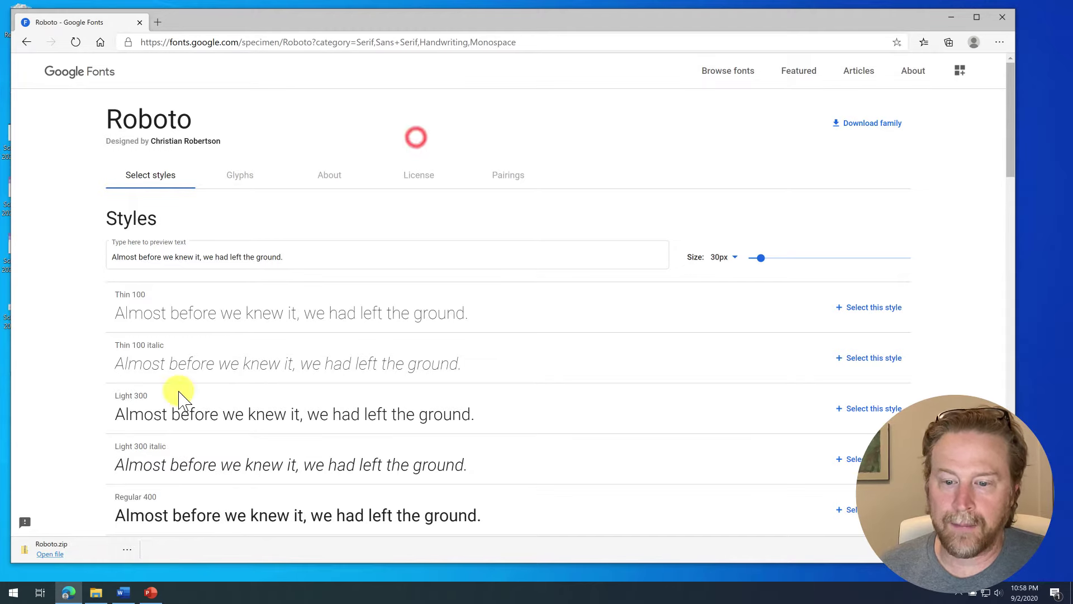
{"action": "left_click", "coordinate": [93, 593]}
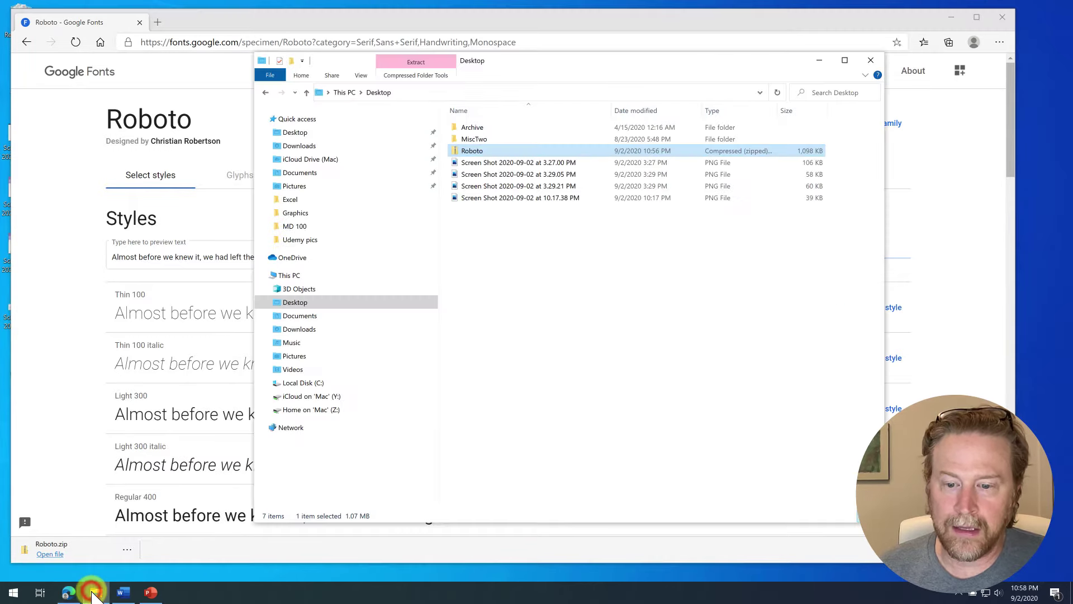
{"action": "right_click", "coordinate": [468, 159]}
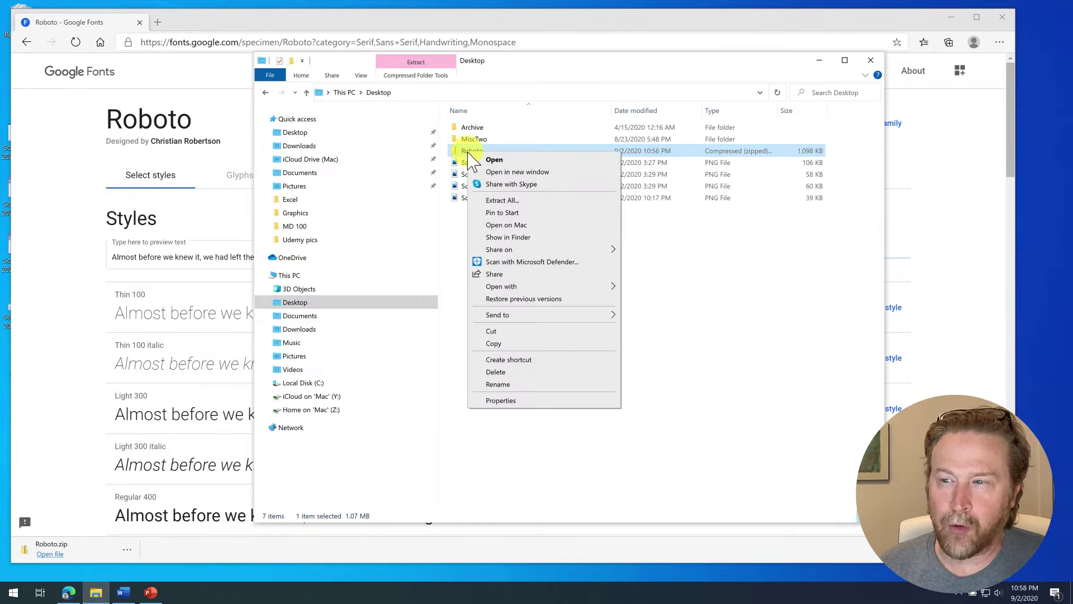
{"action": "left_click", "coordinate": [489, 187]}
{"action": "left_click", "coordinate": [628, 408]}
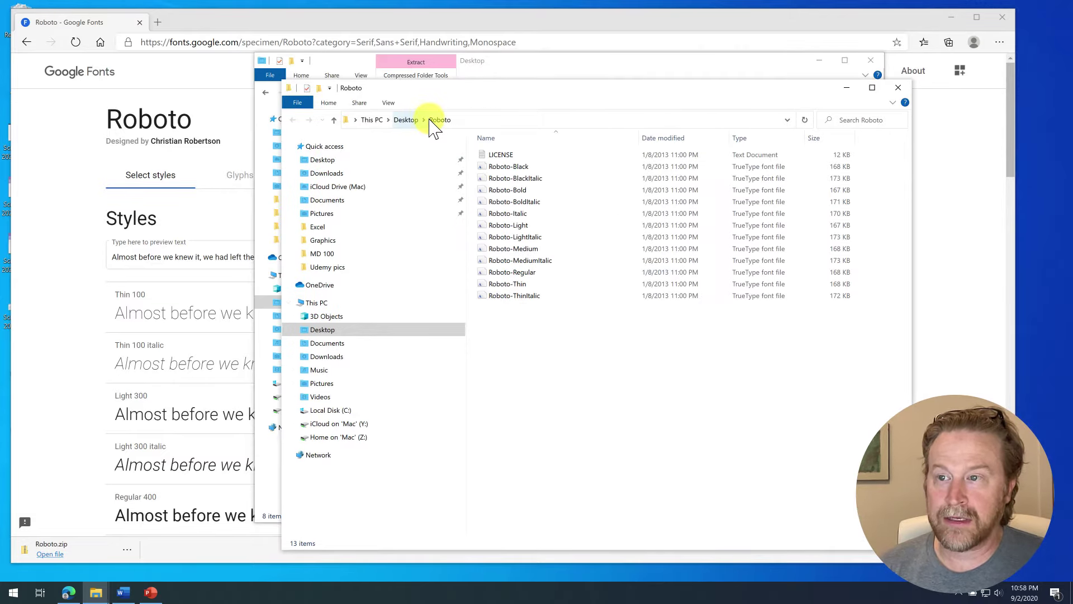
Step: Install all twelve Roboto .ttf files, Roboto-Black through Roboto-ThinItalic, in Windows
{"action": "left_click", "coordinate": [509, 167]}
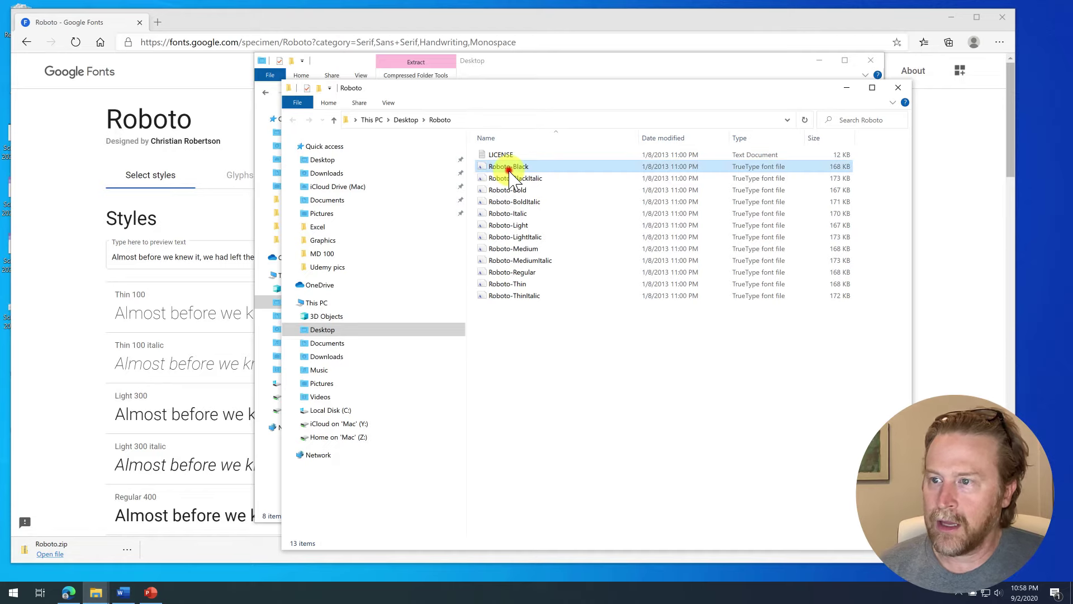
{"action": "left_click", "coordinate": [507, 297]}
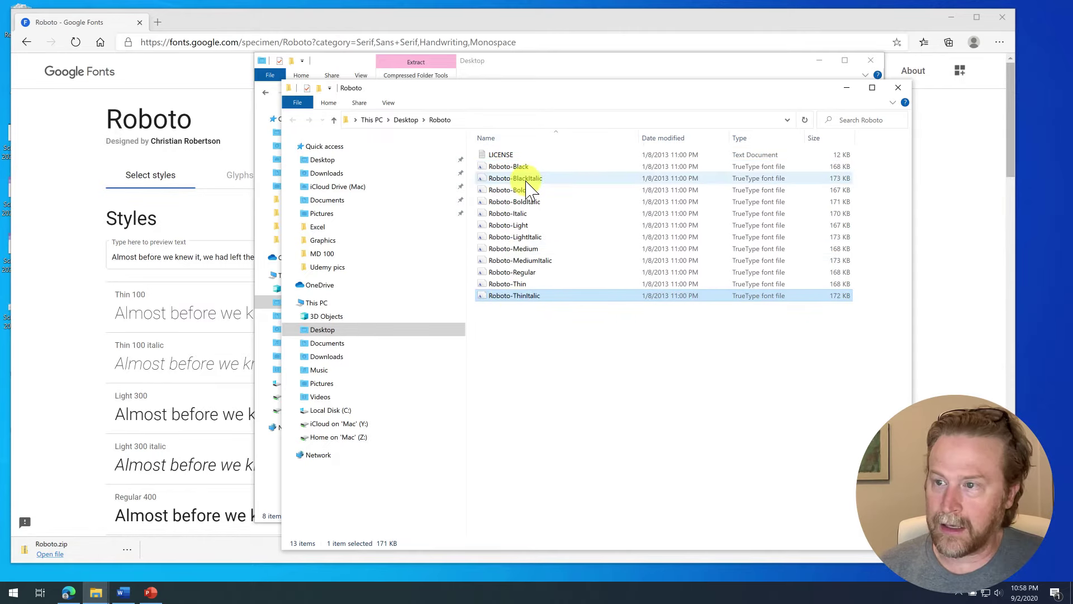
{"action": "left_click", "coordinate": [518, 168], "text": "shift"}
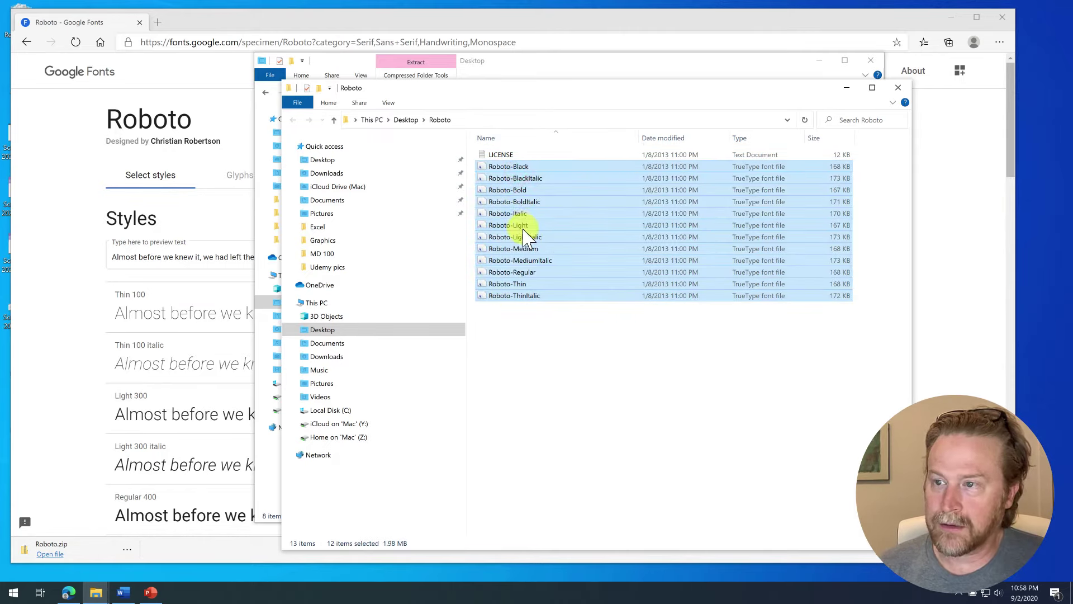
{"action": "right_click", "coordinate": [519, 177]}
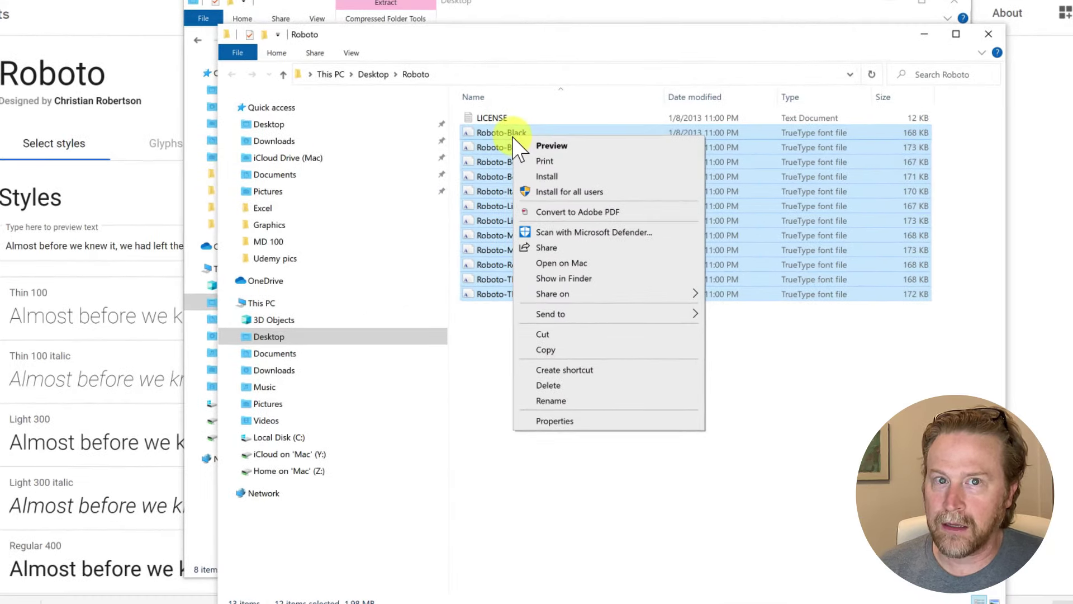
{"action": "left_click", "coordinate": [529, 178]}
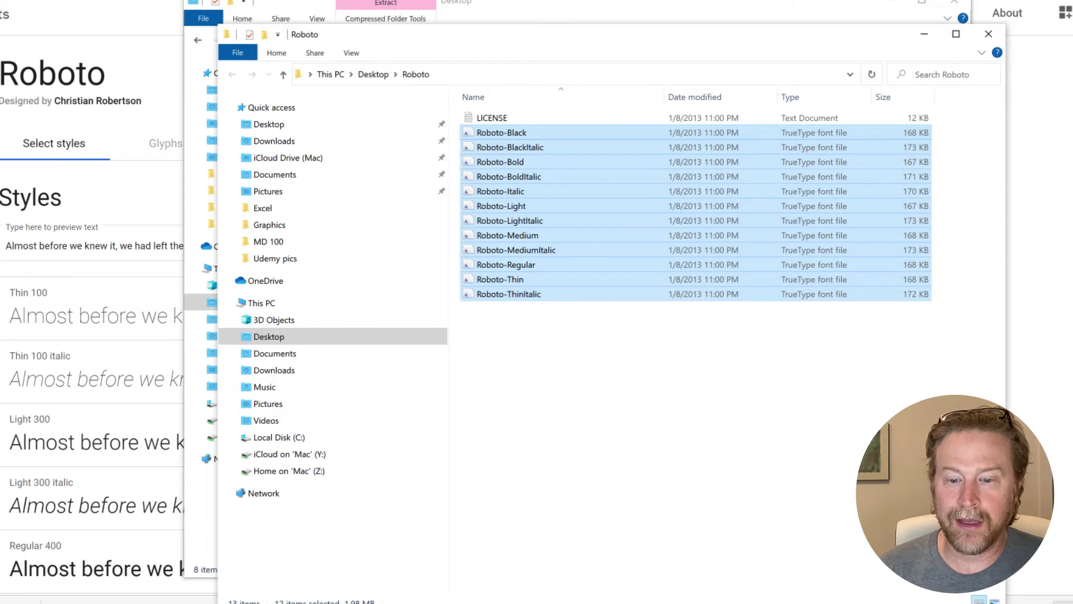
Step: Apply Roboto Medium to the line 'Because you're not default, yo.' in the Word document
{"action": "left_click", "coordinate": [167, 603]}
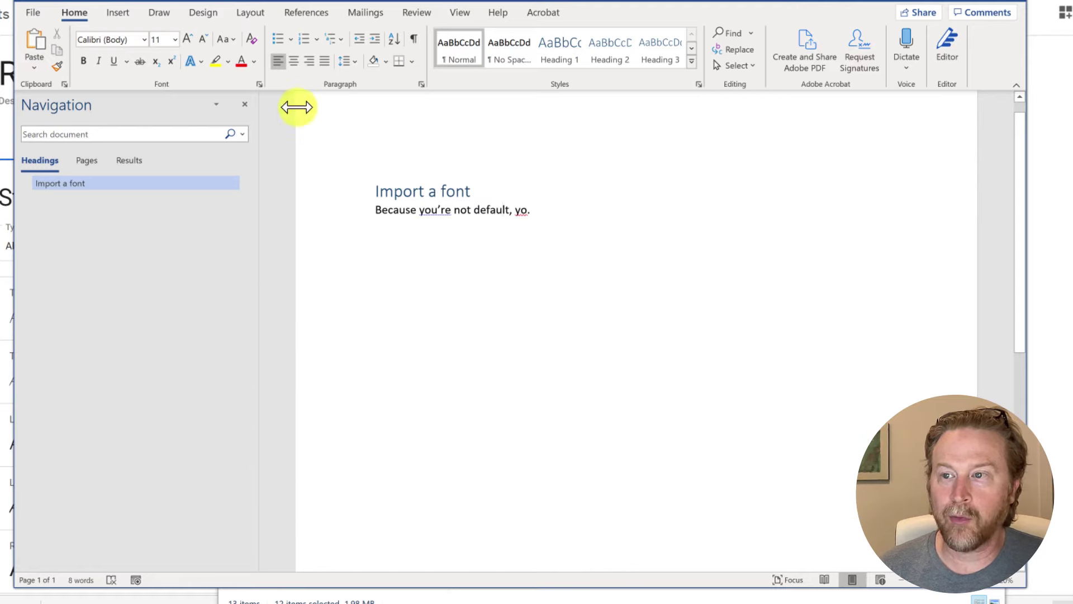
{"action": "left_click_drag", "start_coordinate": [547, 210], "coordinate": [372, 208]}
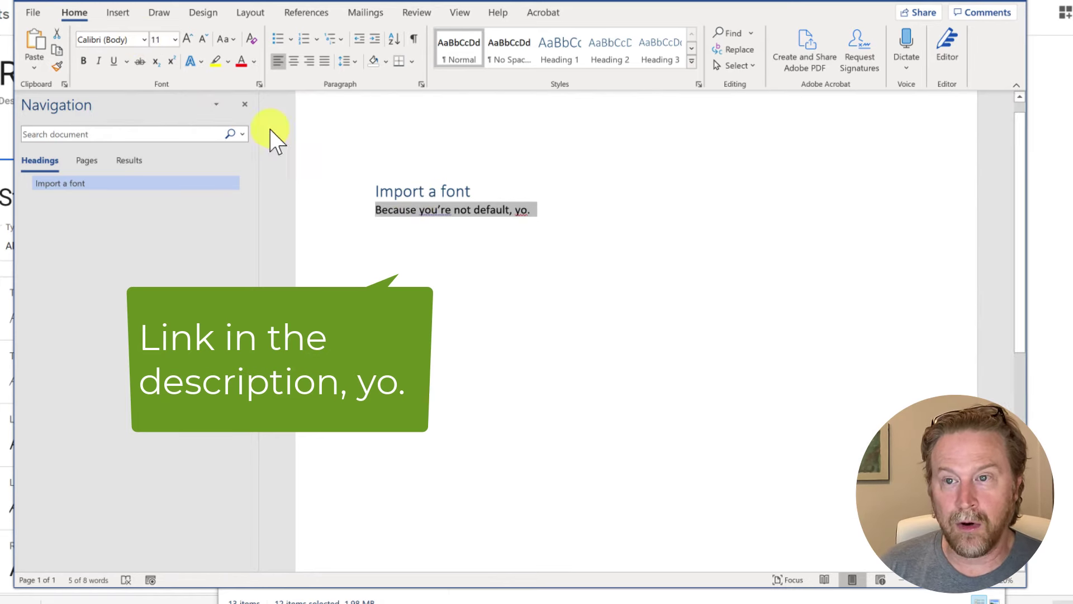
{"action": "left_click", "coordinate": [144, 39]}
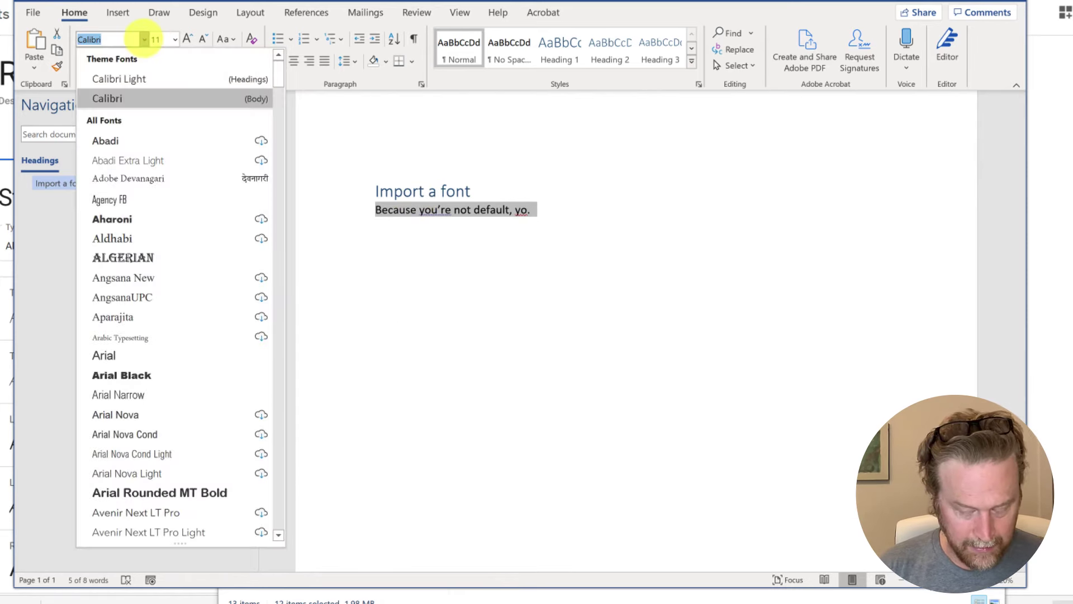
{"action": "type", "text": "Roboto"}
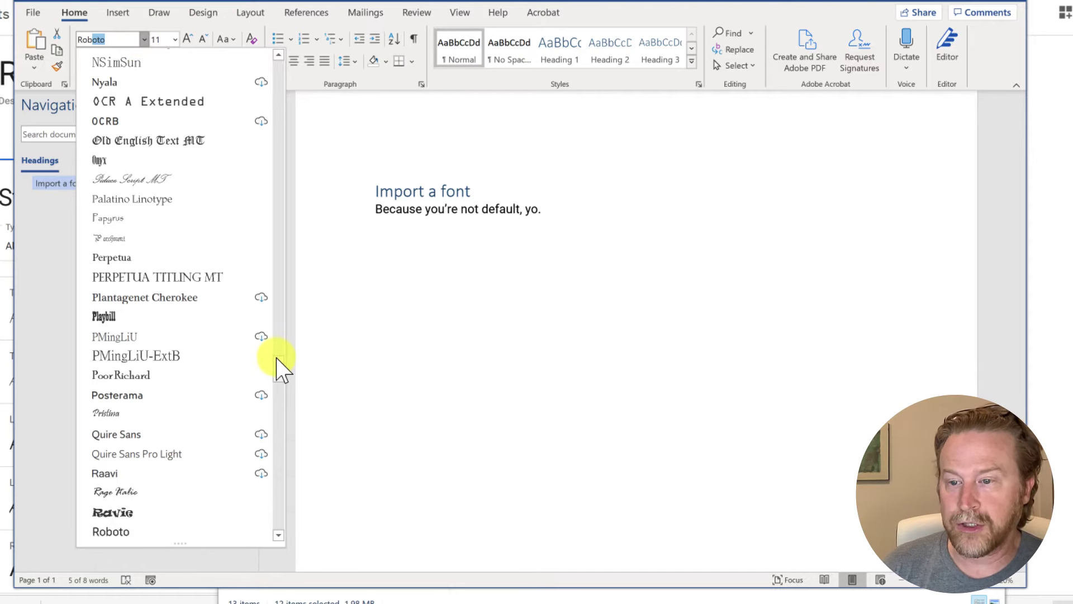
{"action": "left_click_drag", "start_coordinate": [278, 364], "coordinate": [275, 373]}
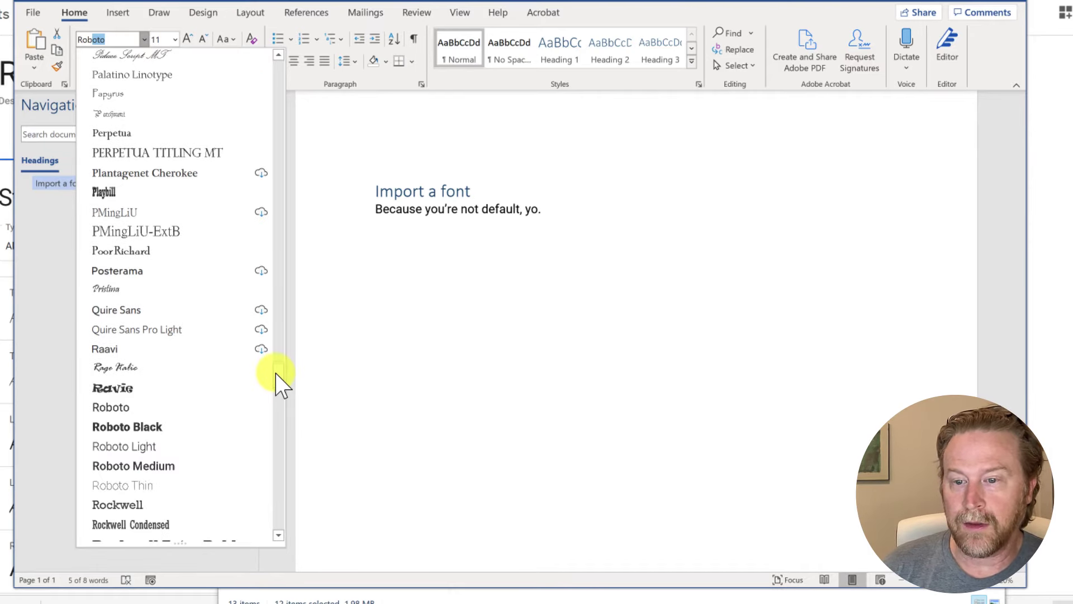
{"action": "left_click", "coordinate": [181, 466]}
{"action": "left_click", "coordinate": [421, 268]}
{"action": "left_click", "coordinate": [569, 207]}
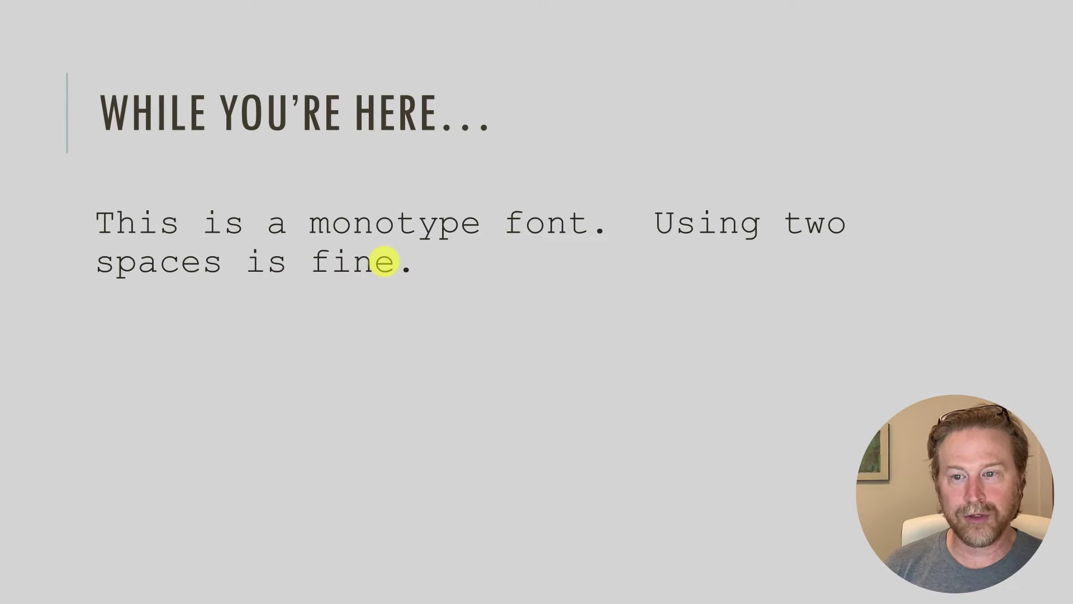
Step: Advance the slideshow to reveal the proportional-font paragraph under the monospace example
{"action": "key", "text": "Right"}
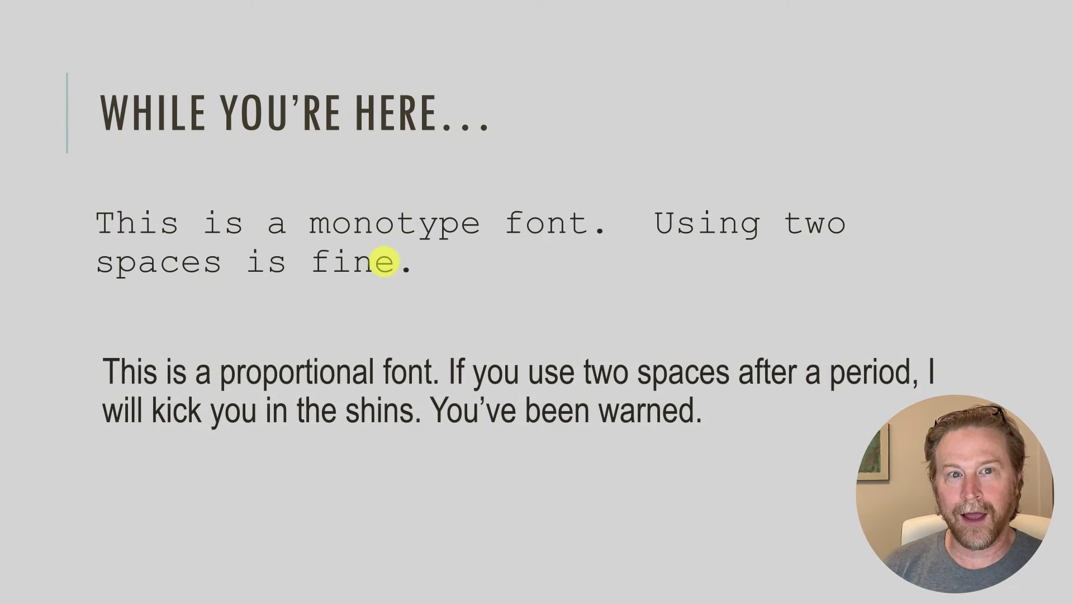